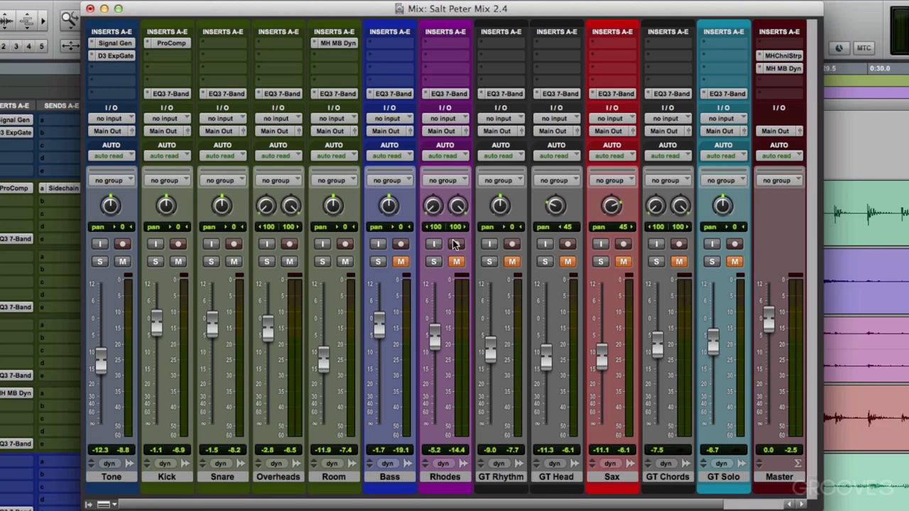
Step: Audition the drums, and route the outputs of Tone through Room to a new stereo aux input track named Drum Buss
{"action": "key", "text": "space"}
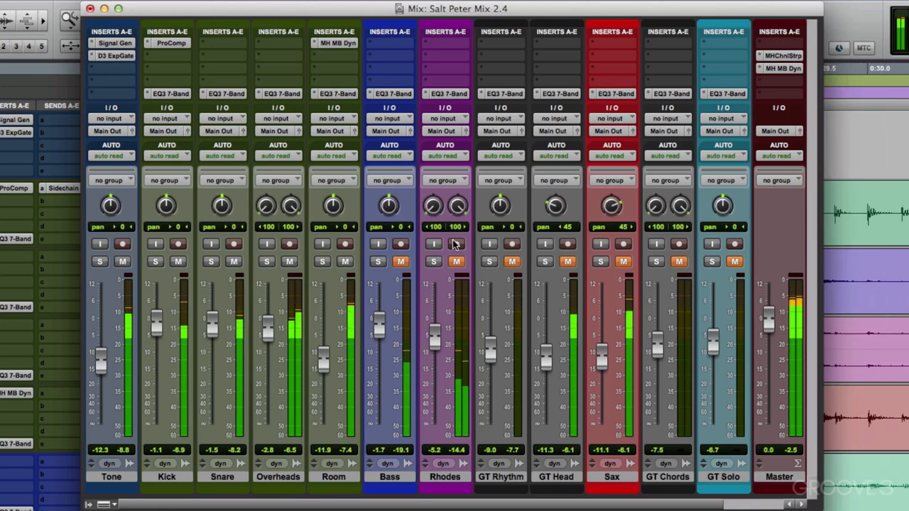
{"action": "key", "text": "space"}
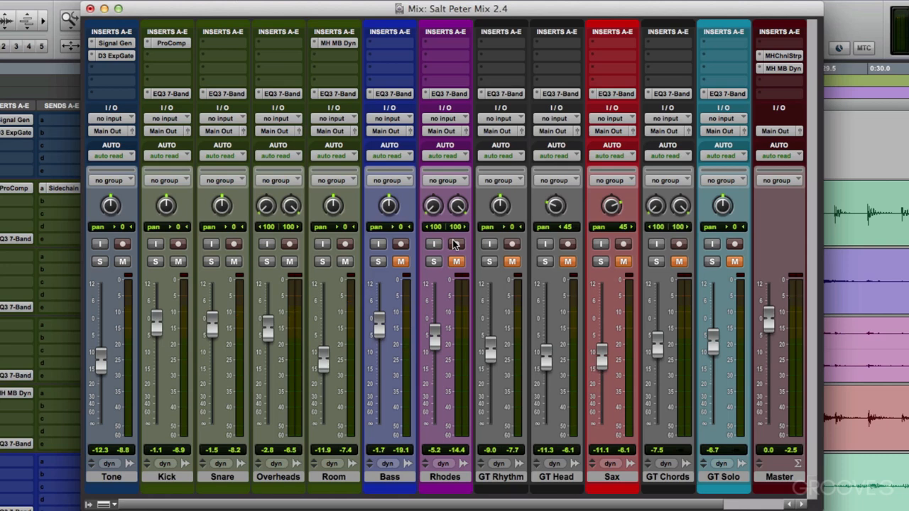
{"action": "left_click", "coordinate": [122, 478]}
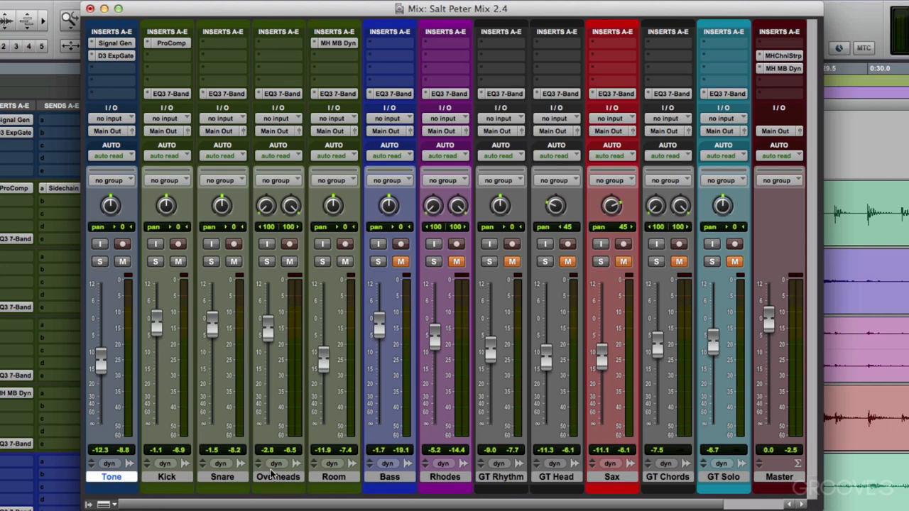
{"action": "left_click", "coordinate": [344, 479], "text": "shift"}
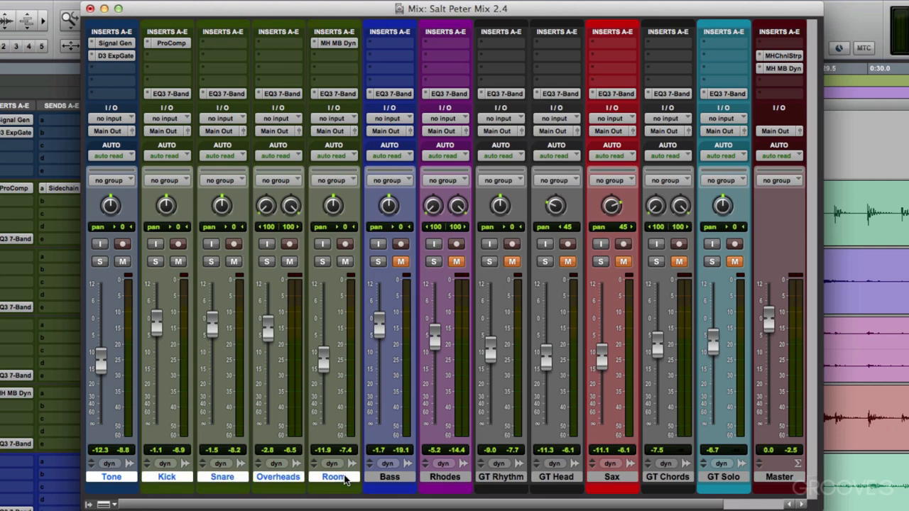
{"action": "left_click", "coordinate": [336, 132], "text": "alt+shift"}
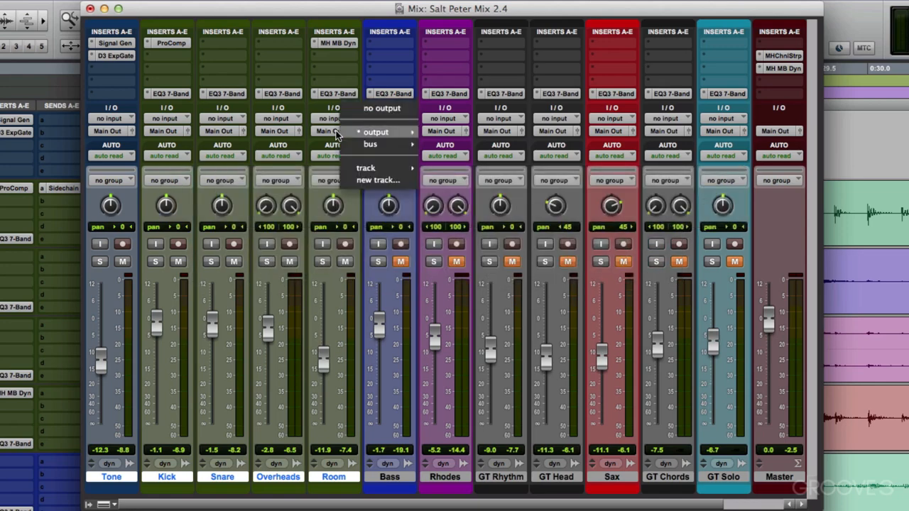
{"action": "left_click", "coordinate": [350, 184]}
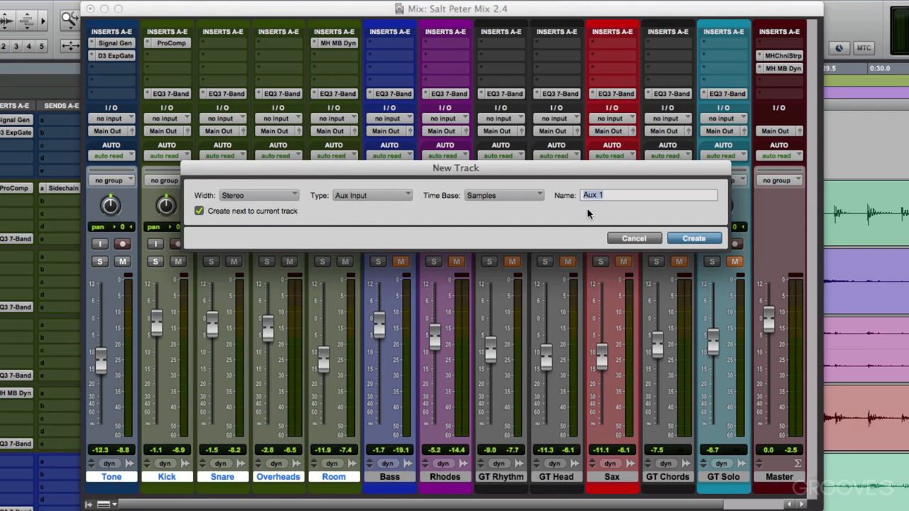
{"action": "type", "text": "Drum Buss"}
{"action": "key", "text": "Return"}
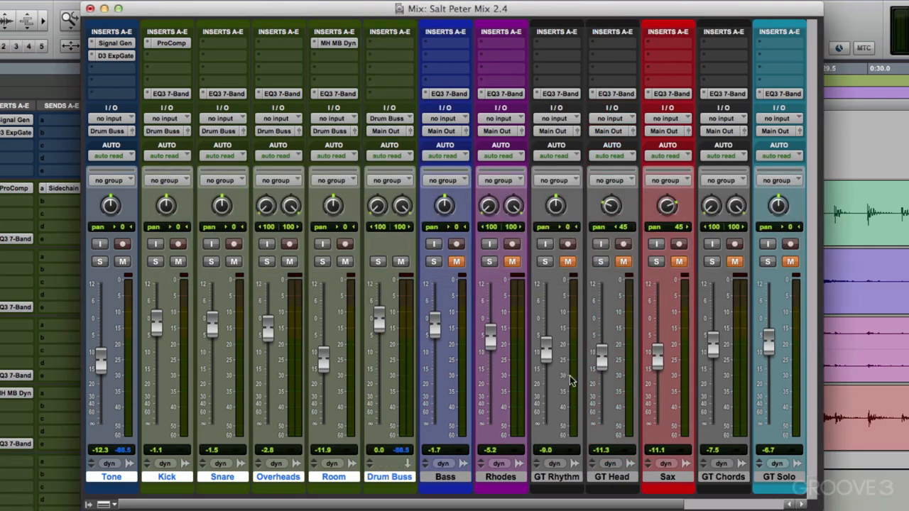
Step: Recolor only the Drum Buss track with a brighter green than the other drum tracks
{"action": "left_click", "coordinate": [387, 478]}
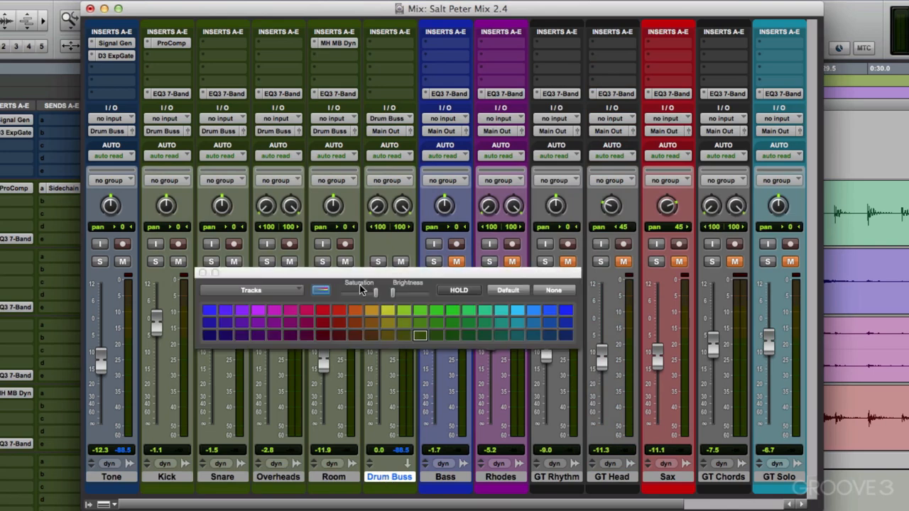
{"action": "left_click", "coordinate": [416, 324]}
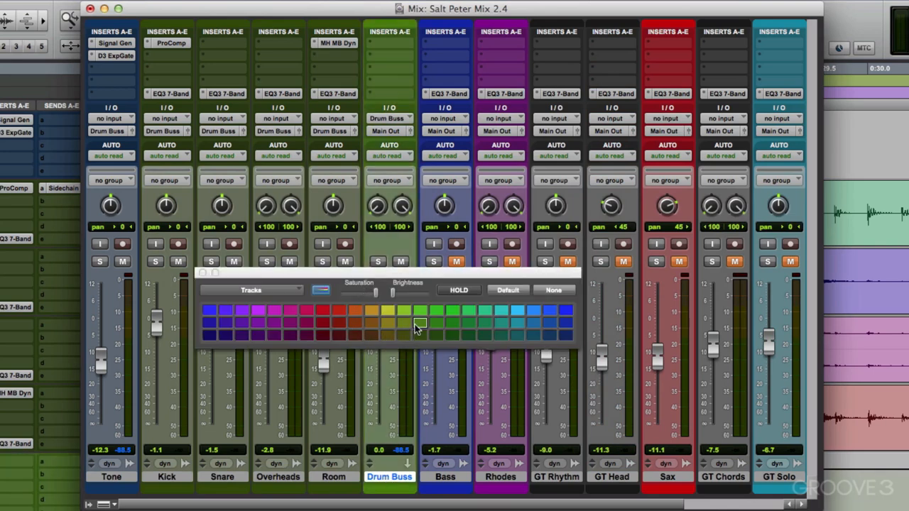
{"action": "left_click", "coordinate": [201, 274]}
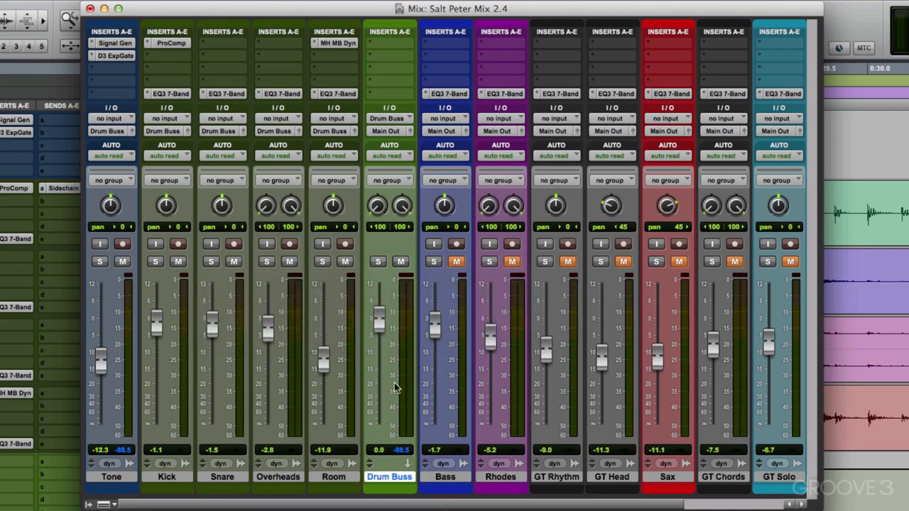
Step: Play the drums while trying lower levels on the Drum Buss fader, and return it to 0.0 dB
{"action": "key", "text": "space"}
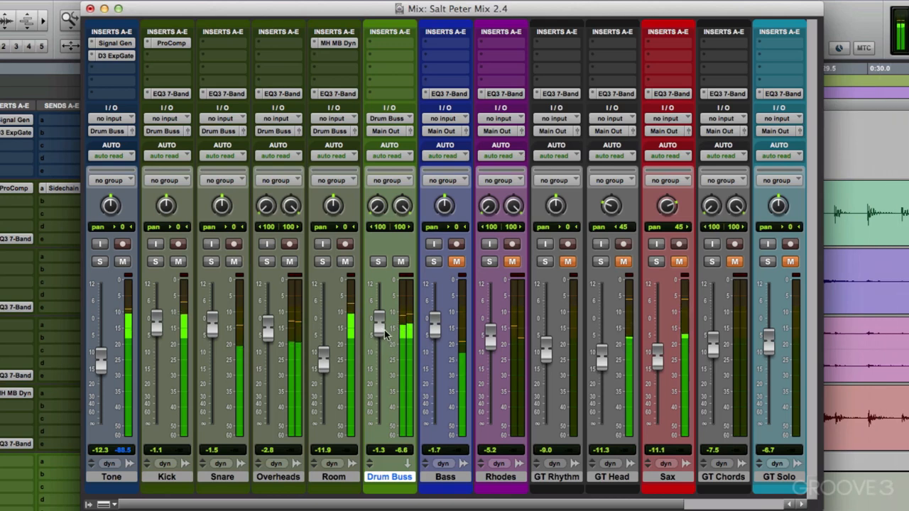
{"action": "left_click", "coordinate": [379, 325], "text": "alt"}
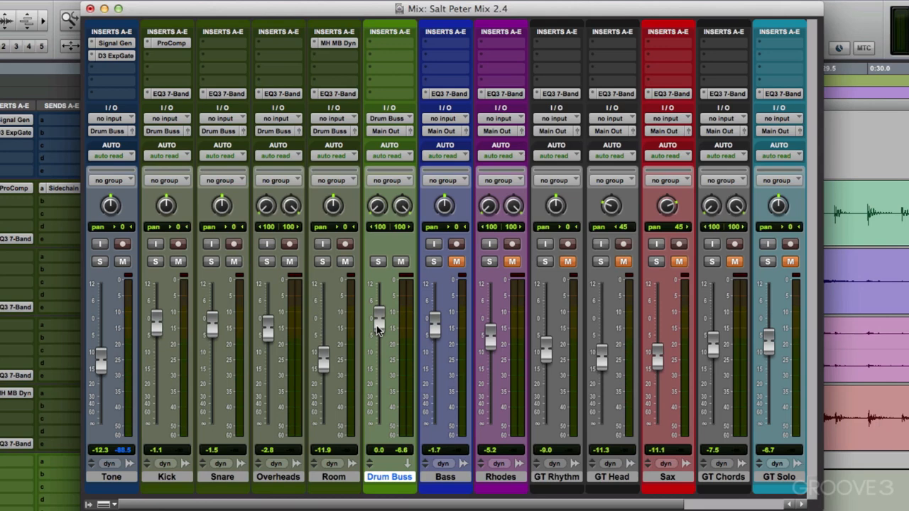
{"action": "mouse_move", "coordinate": [378, 326]}
{"action": "left_mouse_down"}
{"action": "mouse_move", "coordinate": [378, 380]}
{"action": "mouse_move", "coordinate": [382, 337]}
{"action": "left_mouse_up"}
Step: Insert an EQ3 7-Band on the Drum Buss track and try adjusting its high-frequency band during playback
{"action": "left_click", "coordinate": [374, 45]}
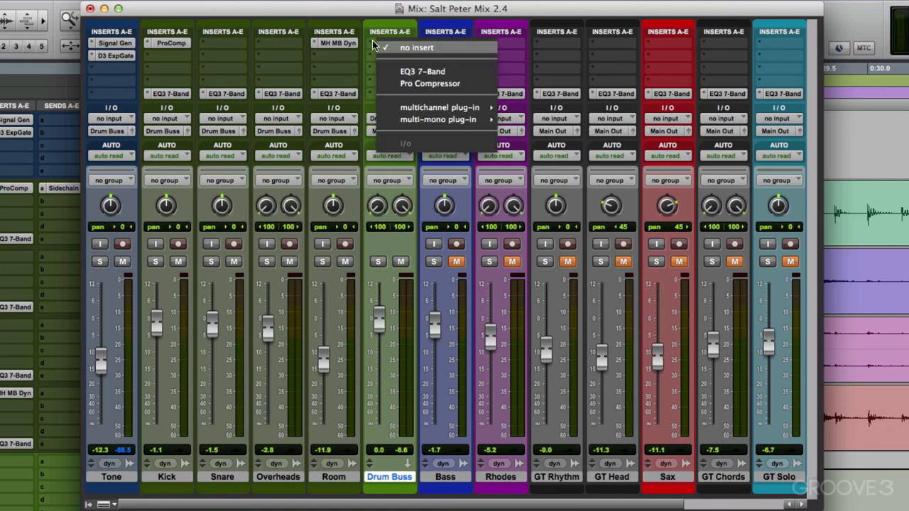
{"action": "left_click", "coordinate": [383, 72]}
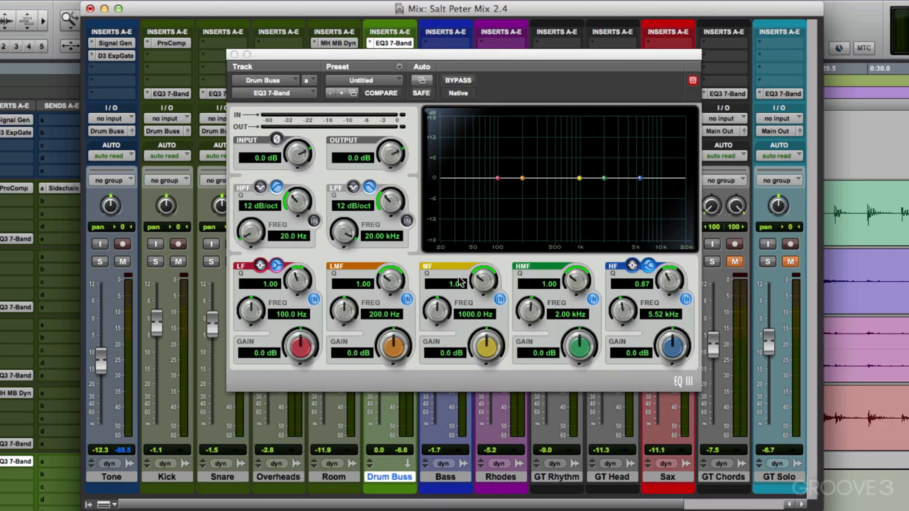
{"action": "key", "text": "space"}
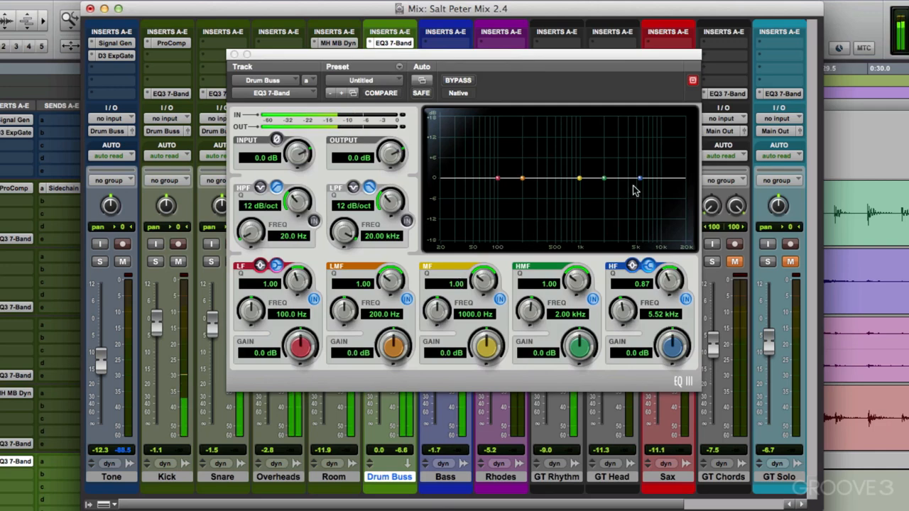
{"action": "mouse_move", "coordinate": [637, 181]}
{"action": "left_mouse_down"}
{"action": "mouse_move", "coordinate": [619, 158]}
{"action": "mouse_move", "coordinate": [616, 220]}
{"action": "mouse_move", "coordinate": [620, 161]}
{"action": "mouse_move", "coordinate": [629, 156]}
{"action": "mouse_move", "coordinate": [626, 180]}
{"action": "left_mouse_up"}
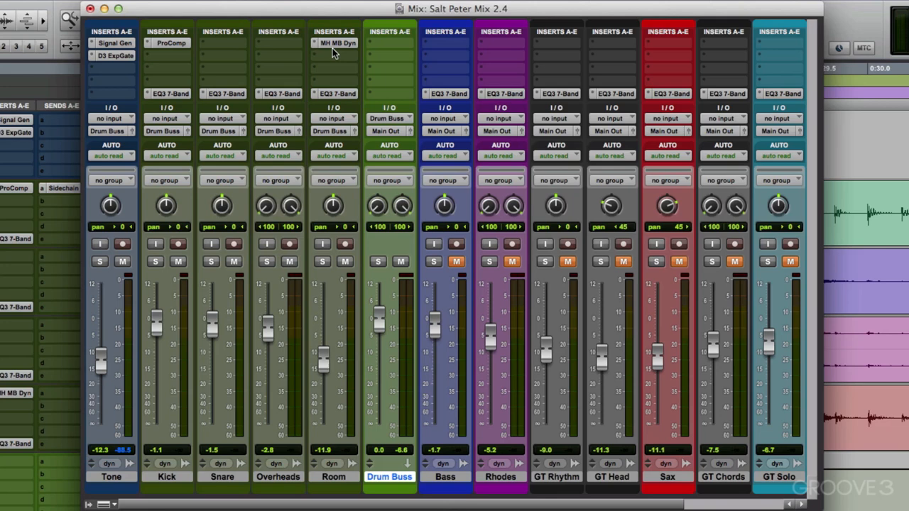
Step: Copy the Room track's Multiband Dynamics insert to Drum Buss, and check that both instances have the same settings
{"action": "left_click_drag", "start_coordinate": [332, 48], "coordinate": [402, 43]}
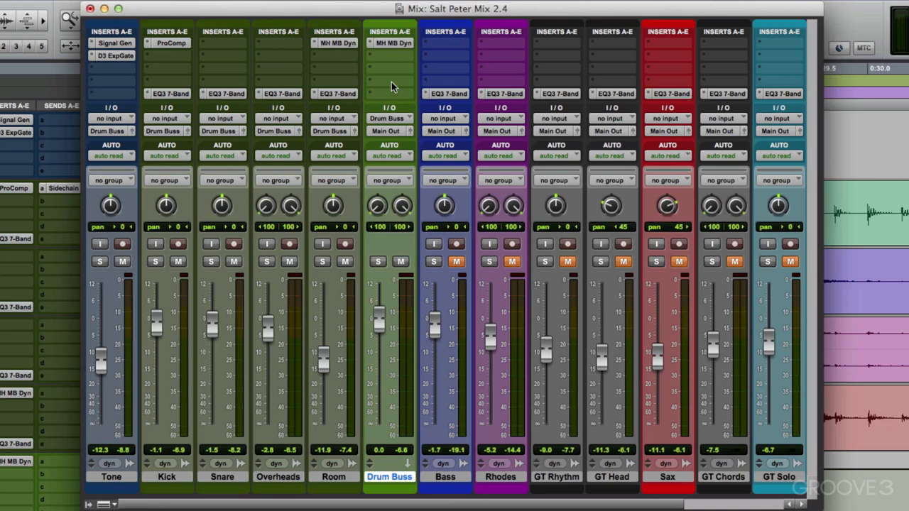
{"action": "left_click", "coordinate": [348, 47]}
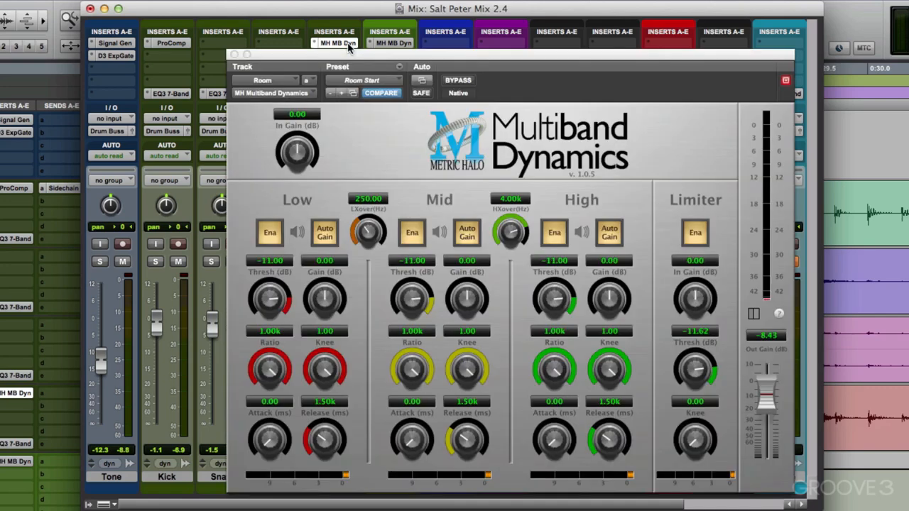
{"action": "left_click", "coordinate": [234, 56]}
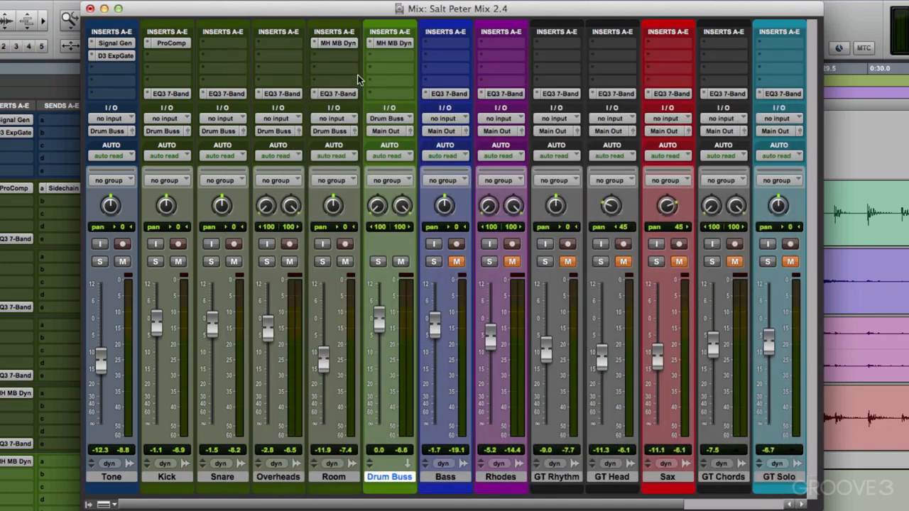
{"action": "left_click", "coordinate": [383, 44]}
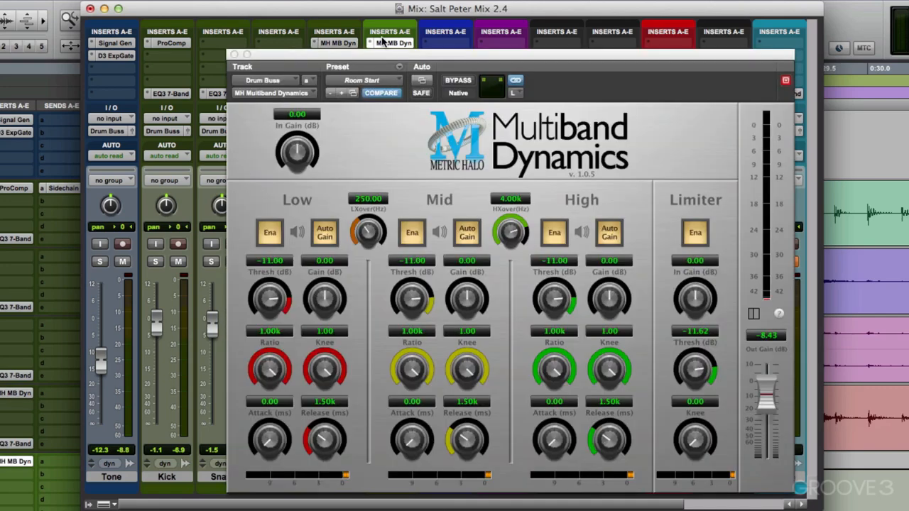
{"action": "left_click", "coordinate": [234, 54]}
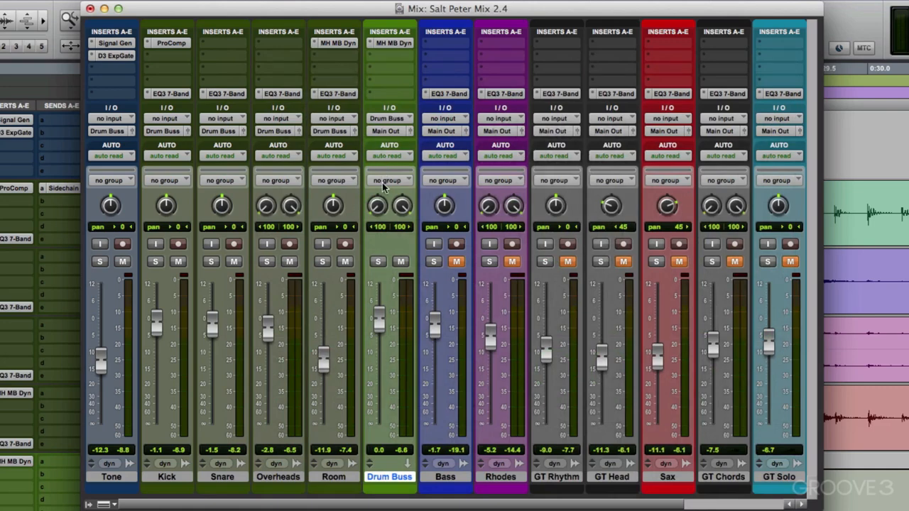
Step: In the Drum Buss Multiband Dynamics, set the limiter threshold to -11.76 dB and the output gain to -9.43 dB
{"action": "left_click", "coordinate": [395, 44]}
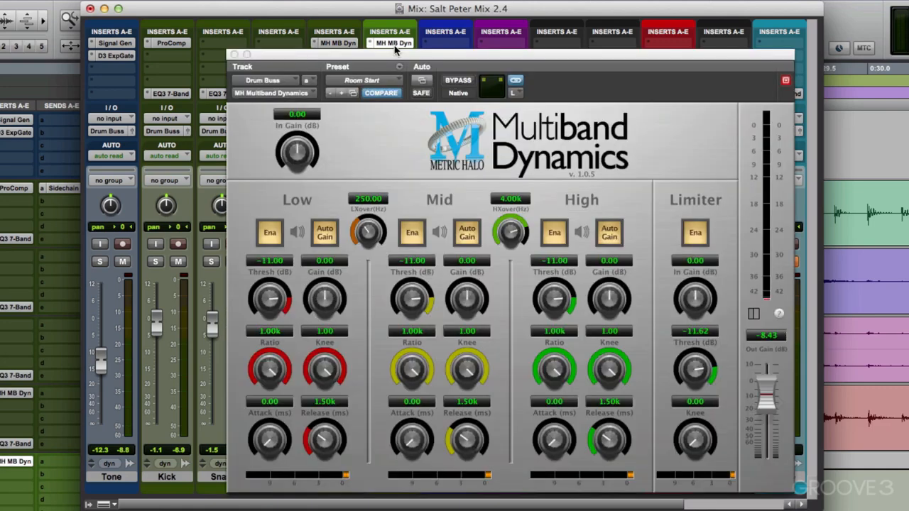
{"action": "left_click", "coordinate": [700, 368]}
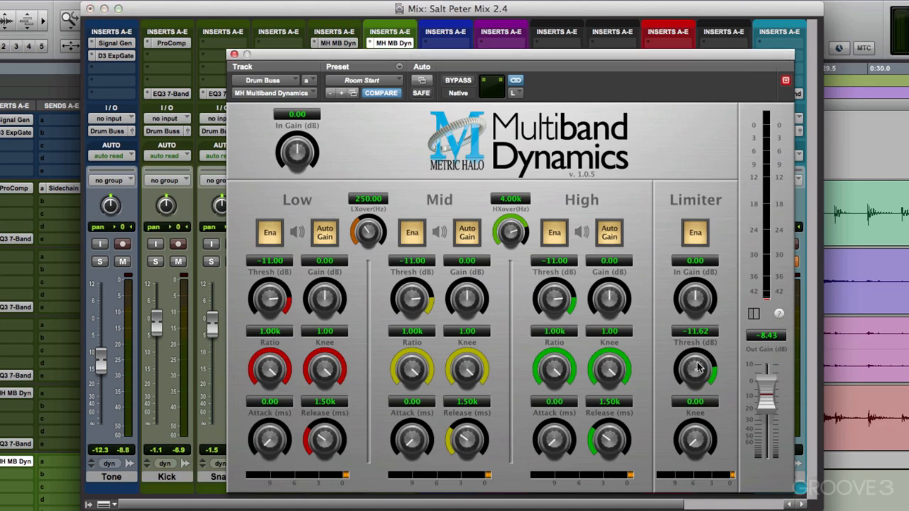
{"action": "left_click", "coordinate": [700, 368], "text": "alt"}
{"action": "key", "text": "space"}
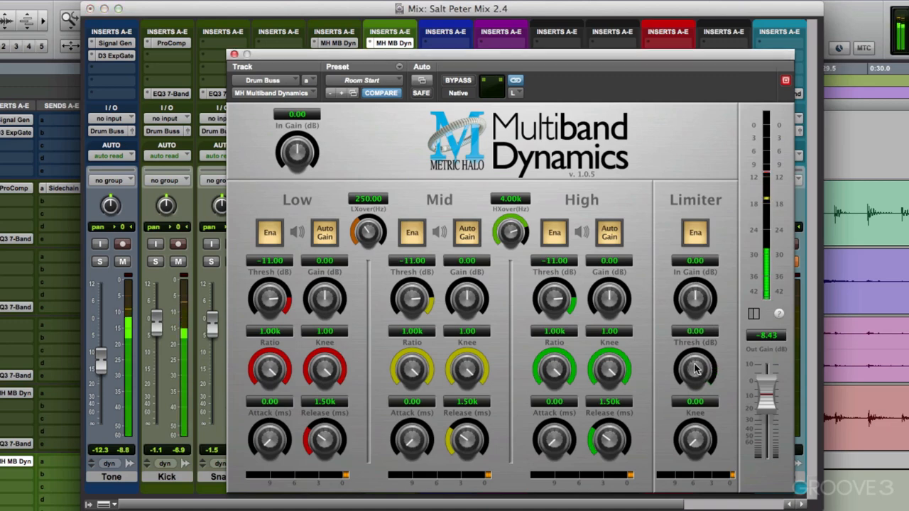
{"action": "left_click_drag", "start_coordinate": [696, 368], "coordinate": [690, 402]}
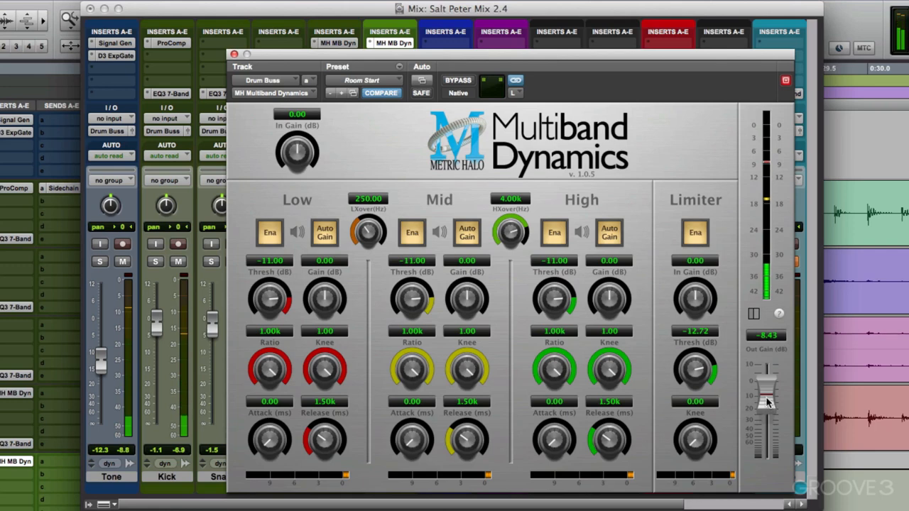
{"action": "left_click_drag", "start_coordinate": [766, 402], "coordinate": [768, 403]}
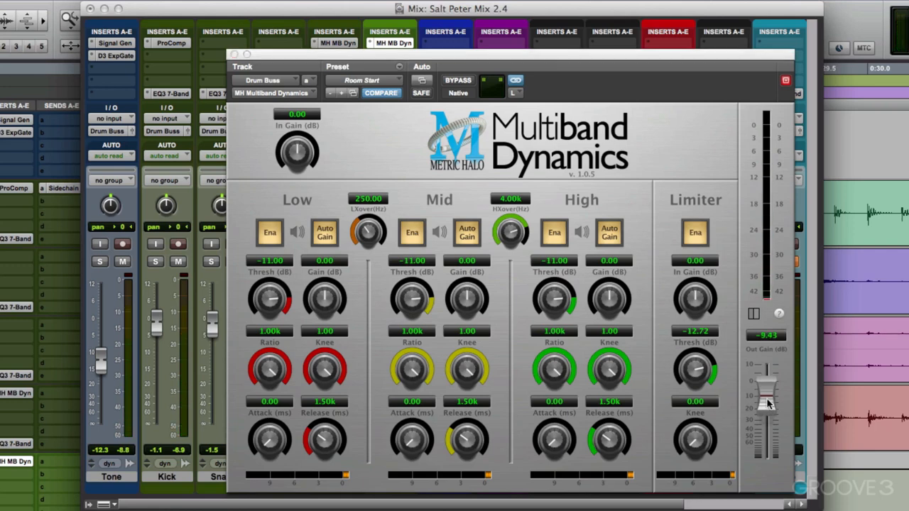
{"action": "left_click_drag", "start_coordinate": [697, 368], "coordinate": [697, 375]}
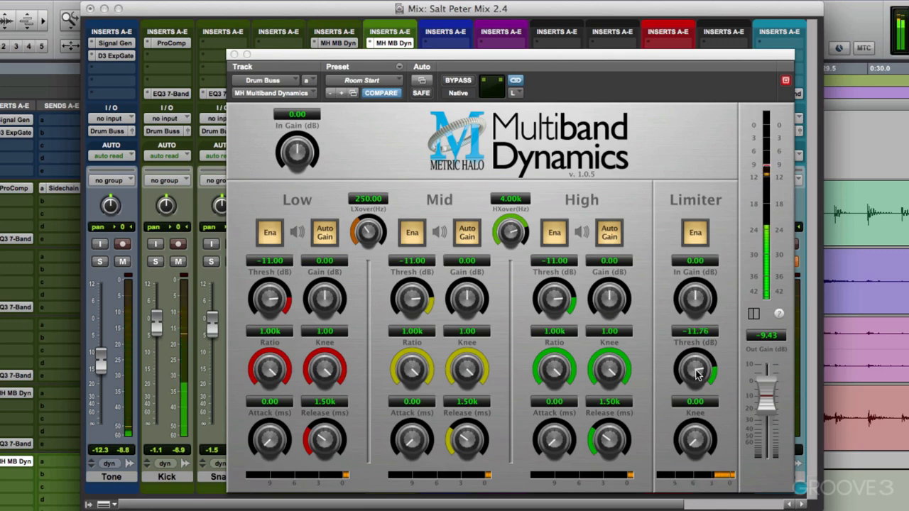
Step: Compare the drums with the Drum Buss Multiband Dynamics bypassed and active, and close the plug-in
{"action": "left_click", "coordinate": [457, 83]}
{"action": "left_click", "coordinate": [457, 83]}
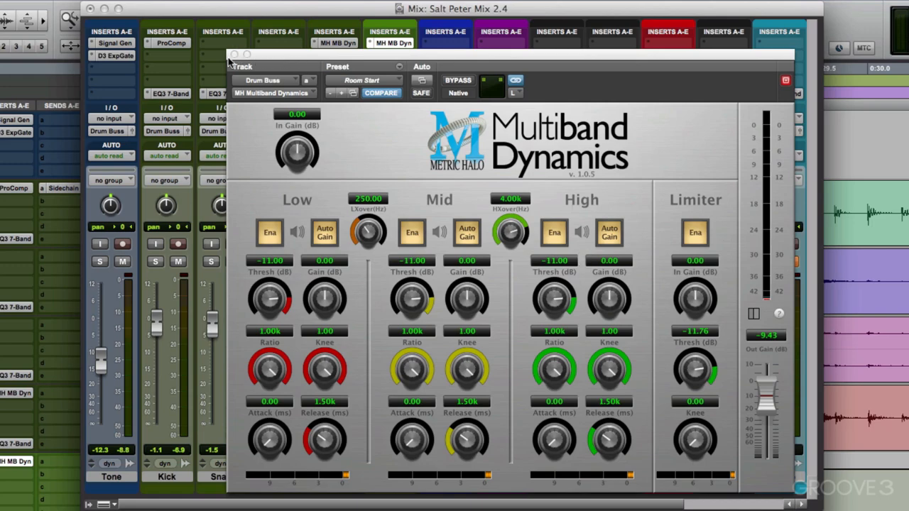
{"action": "left_click", "coordinate": [230, 56]}
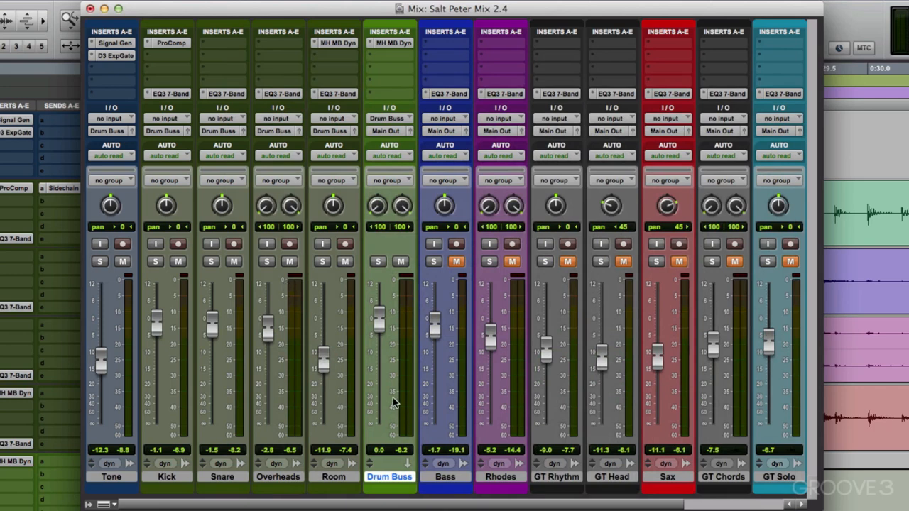
Step: Audition the Room track and the Overheads track soloed one after the other
{"action": "left_click", "coordinate": [323, 261]}
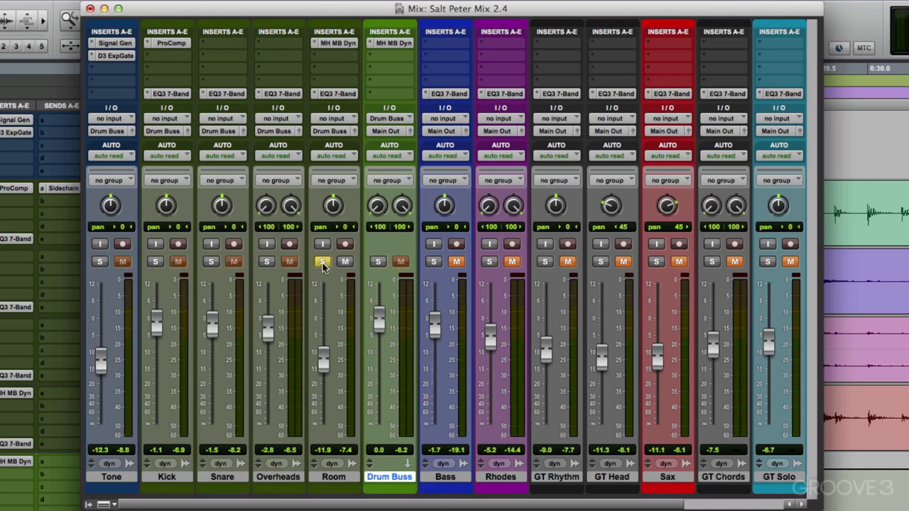
{"action": "key", "text": "space"}
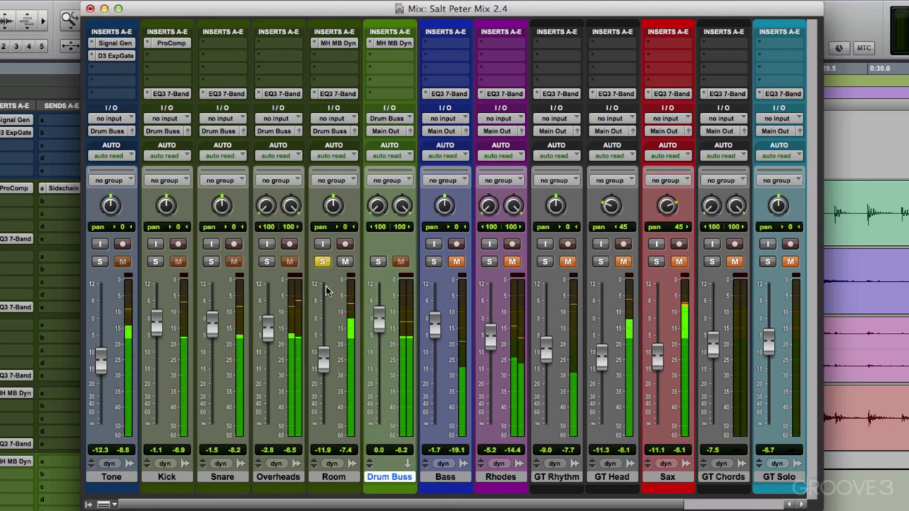
{"action": "left_click", "coordinate": [266, 261]}
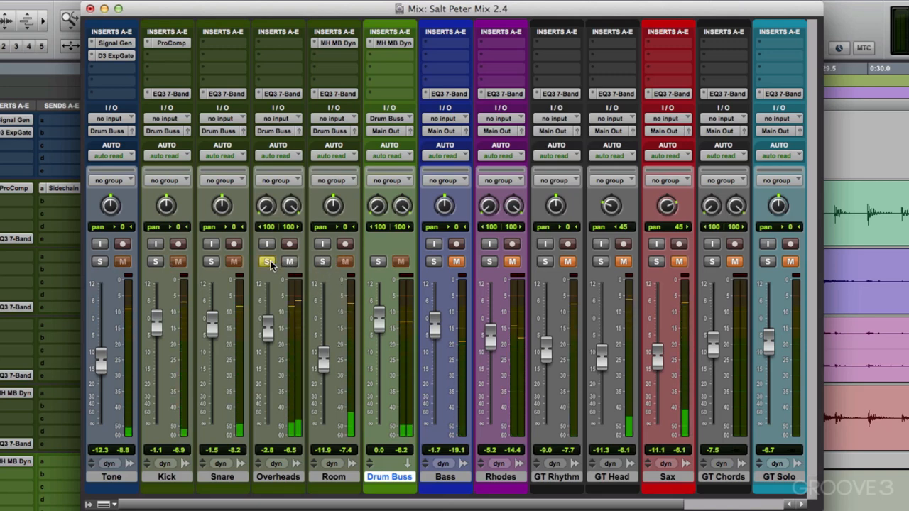
{"action": "key", "text": "space"}
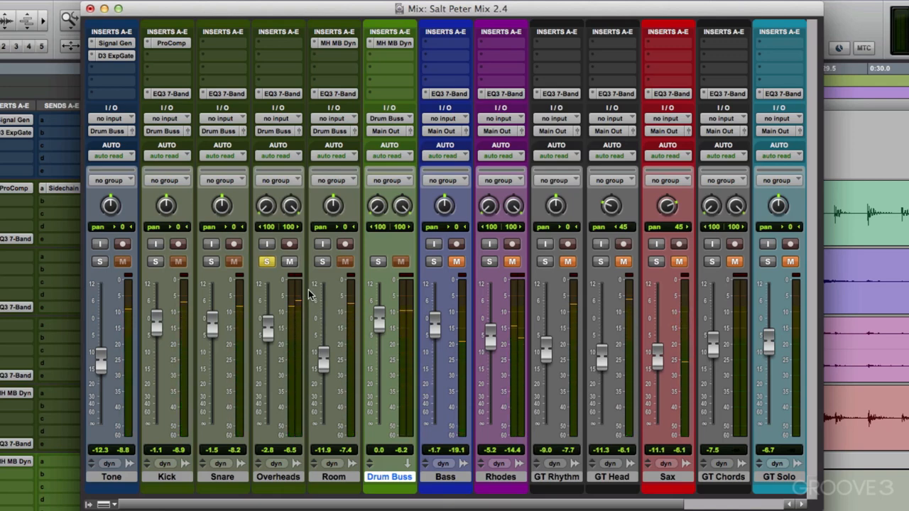
Step: Audition Overheads and Drum Buss soloed together, put Drum Buss in solo-safe mode, and clear the Overheads solo
{"action": "left_click", "coordinate": [378, 261]}
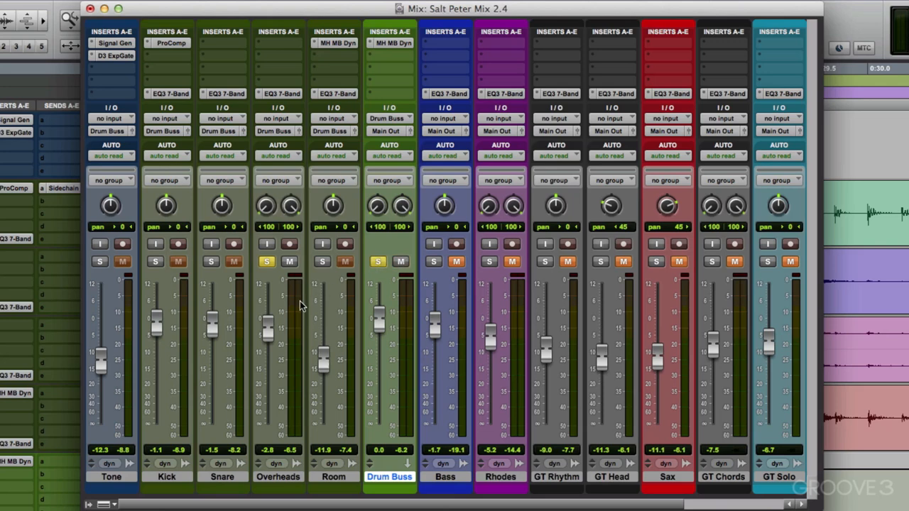
{"action": "key", "text": "space"}
{"action": "left_click", "coordinate": [378, 262]}
{"action": "left_click", "coordinate": [267, 263]}
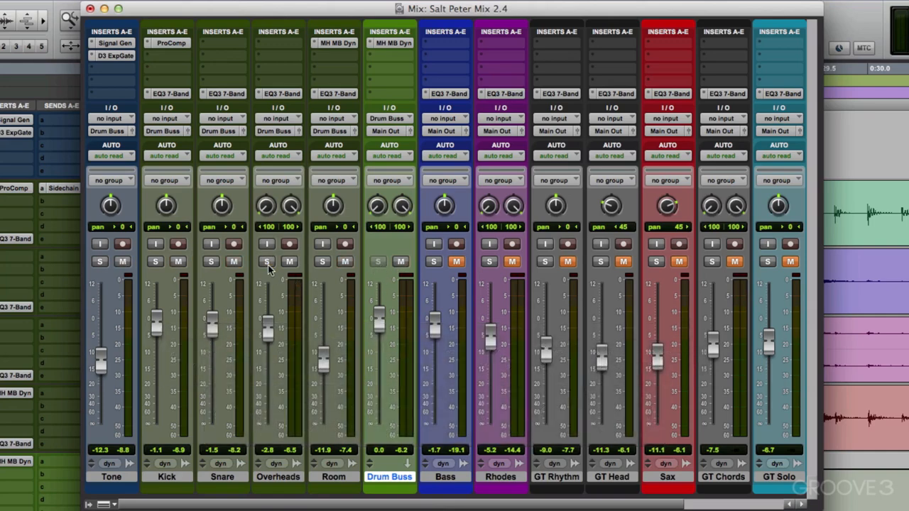
Step: Audition the Kick track soloed through Drum Buss, and clear its solo
{"action": "left_click", "coordinate": [155, 262]}
{"action": "key", "text": "space"}
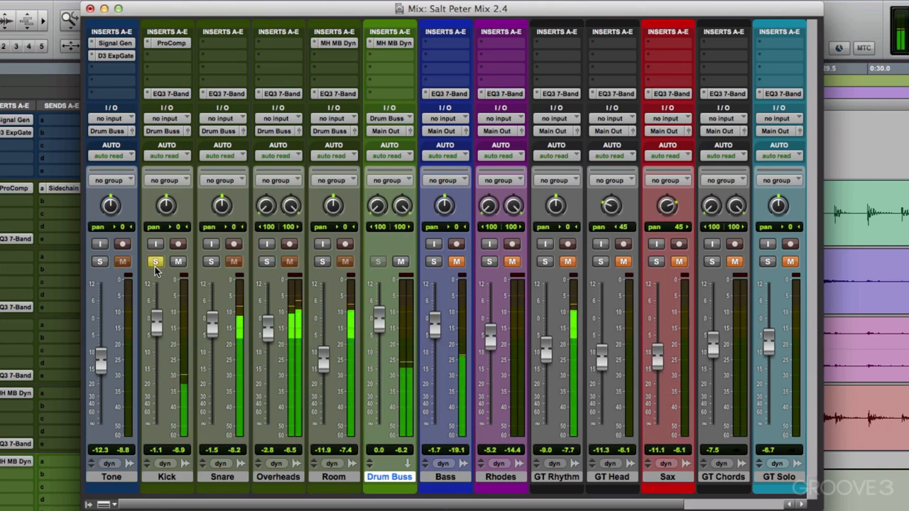
{"action": "key", "text": "space"}
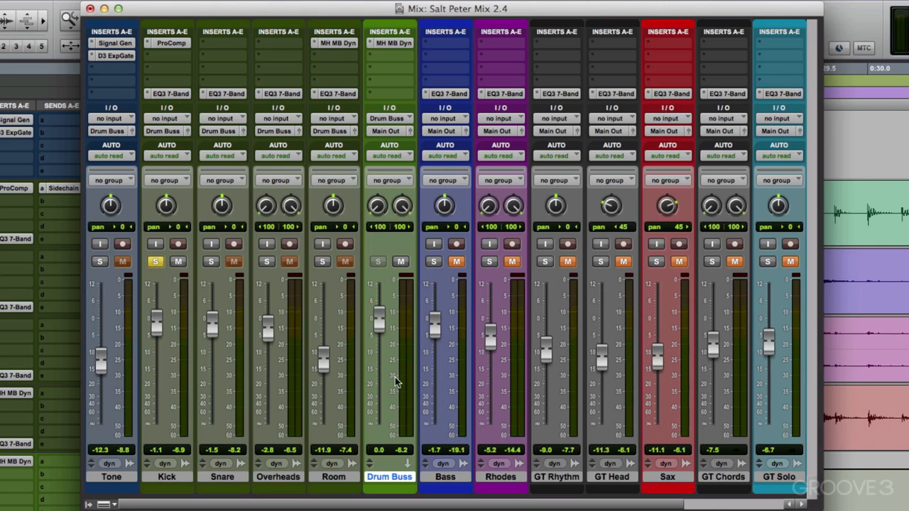
{"action": "left_click", "coordinate": [154, 262]}
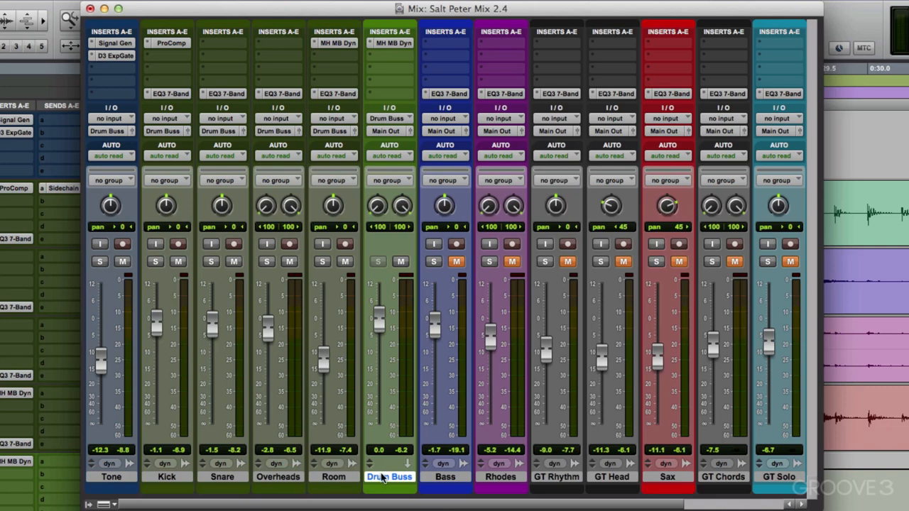
Step: Duplicate the Drum Buss track once with all its data and rename the copy Crush
{"action": "key", "text": "alt+shift+d"}
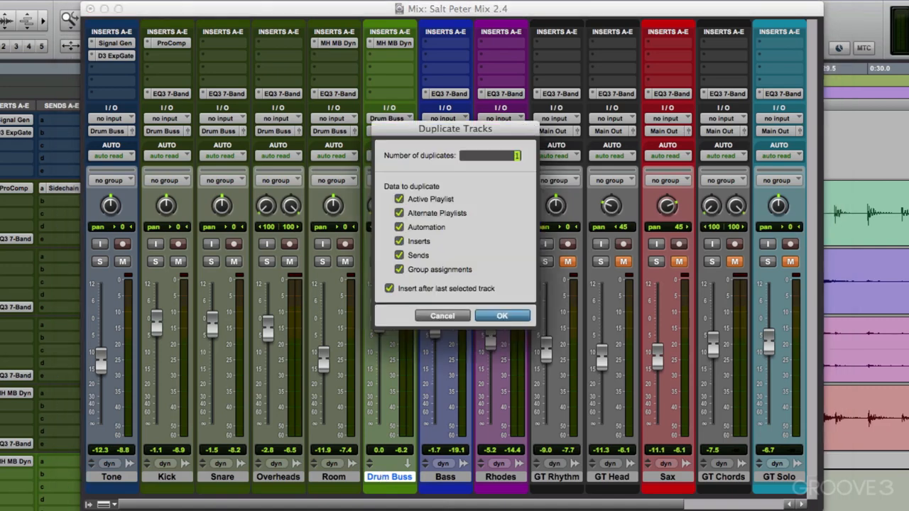
{"action": "left_click", "coordinate": [497, 317]}
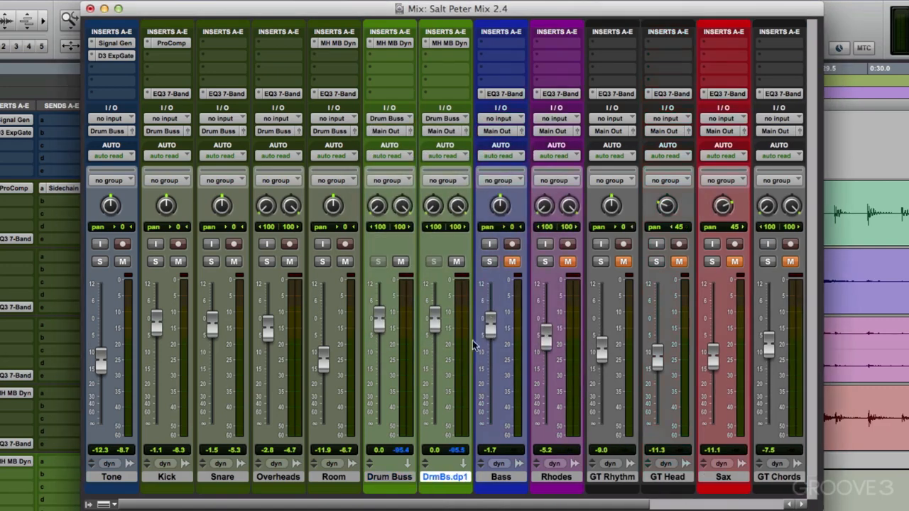
{"action": "double_click", "coordinate": [443, 477]}
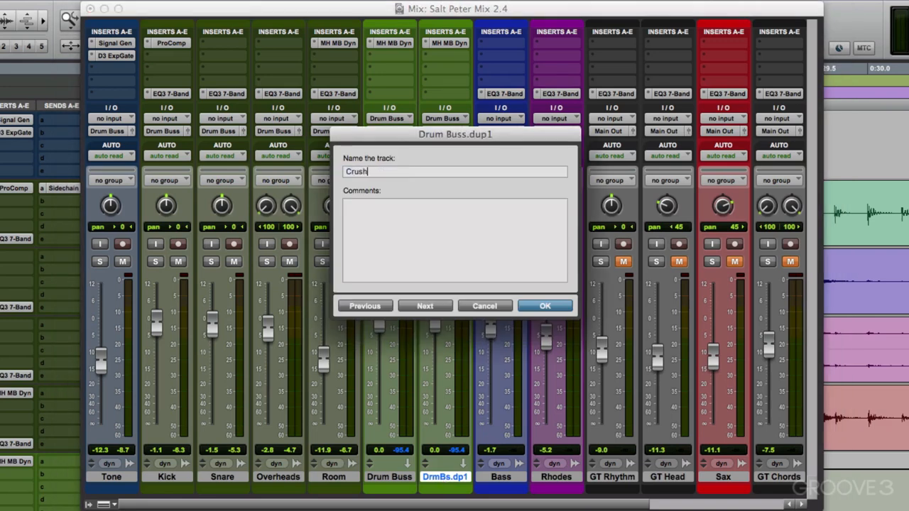
{"action": "key", "text": "Return"}
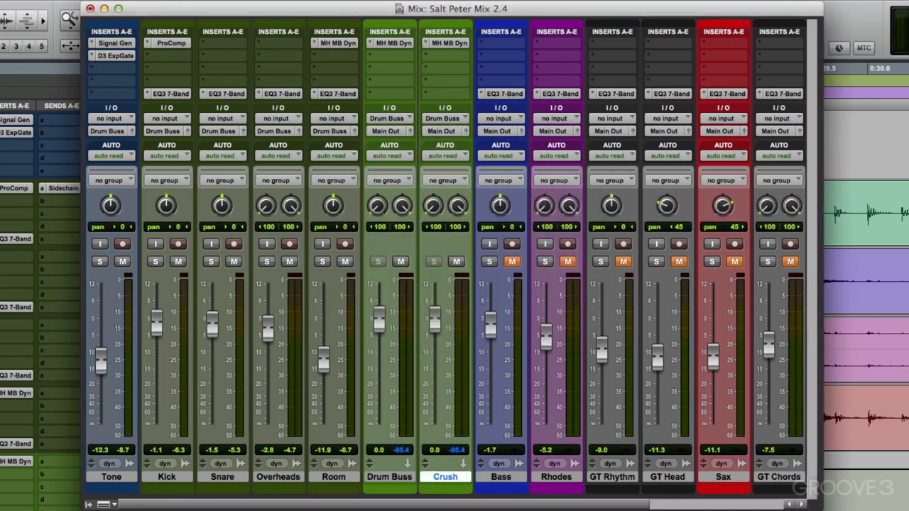
Step: Bypass the Multiband Dynamics on Drum Buss, and audition Drum Buss and Crush one at a time with the other muted
{"action": "left_click", "coordinate": [381, 44], "text": "super"}
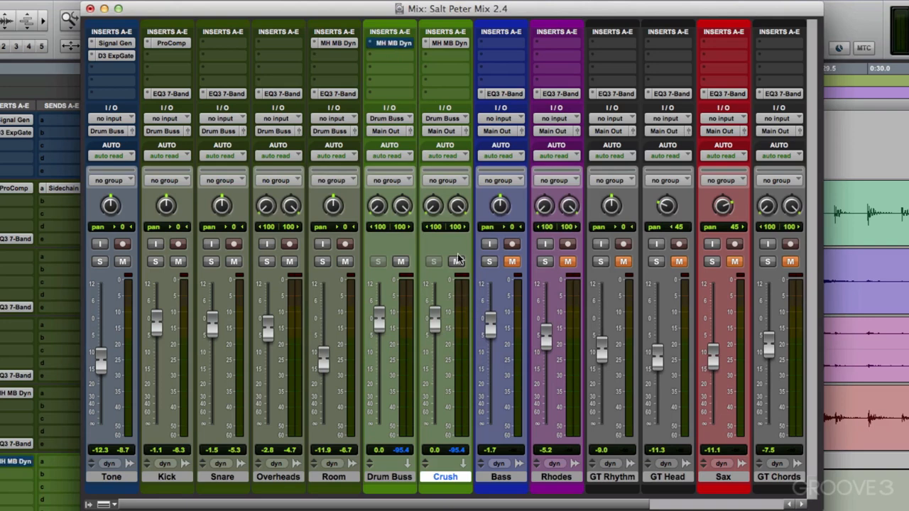
{"action": "key", "text": "space"}
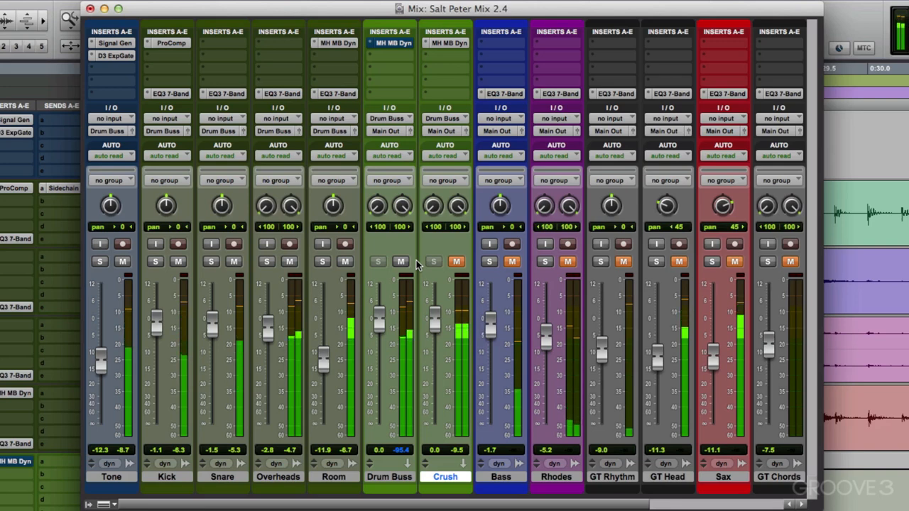
{"action": "key", "text": "space"}
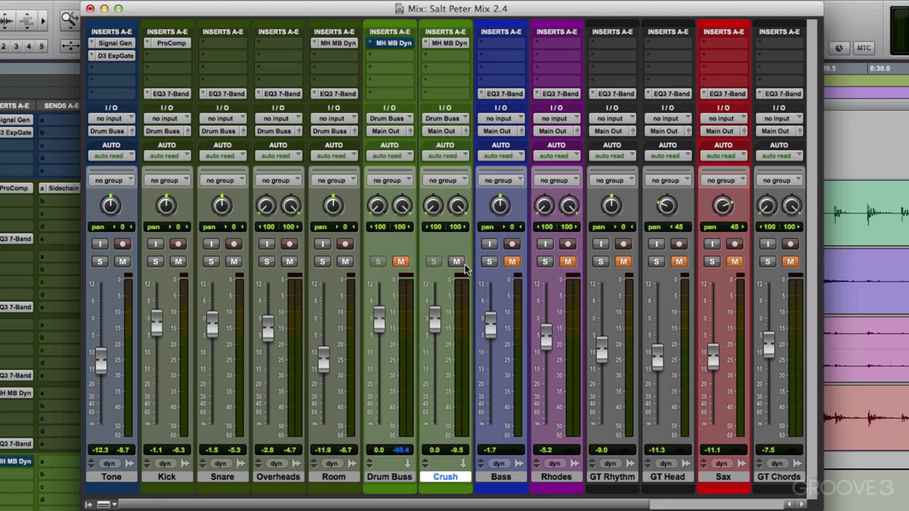
{"action": "key", "text": "space"}
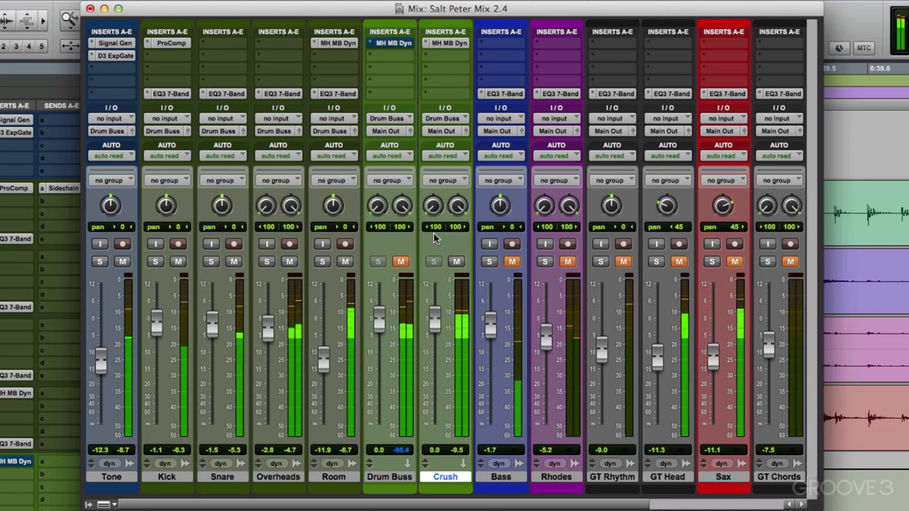
{"action": "key", "text": "space"}
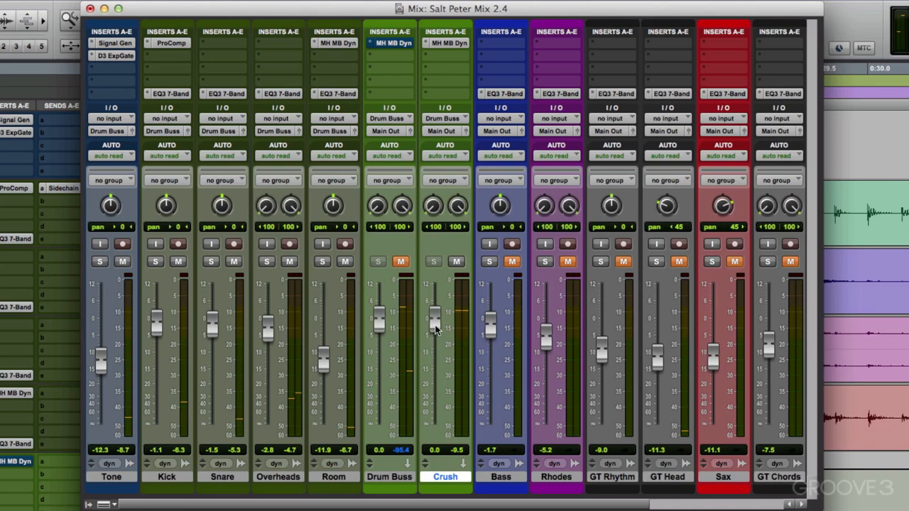
Step: Pull the Crush fader down to -∞, and blend it in under the drums during playback to -12.5 dB
{"action": "left_click_drag", "start_coordinate": [435, 327], "coordinate": [430, 449]}
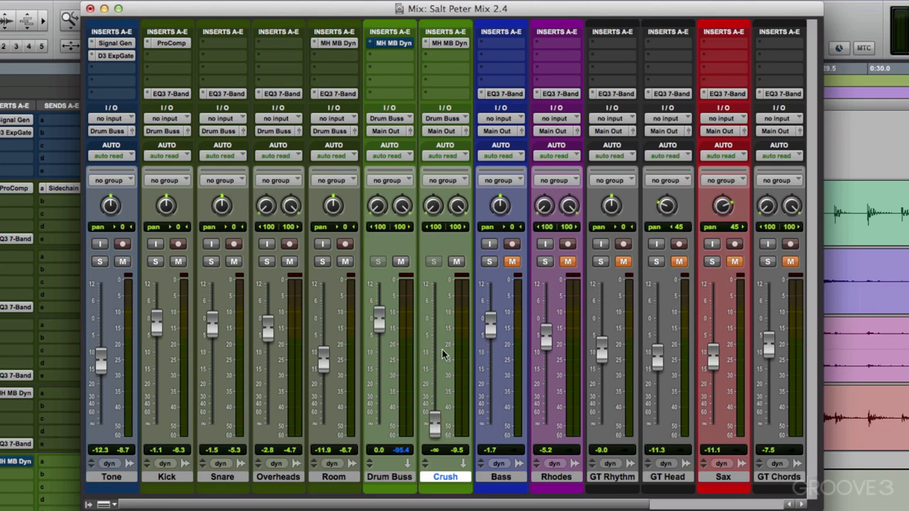
{"action": "key", "text": "space"}
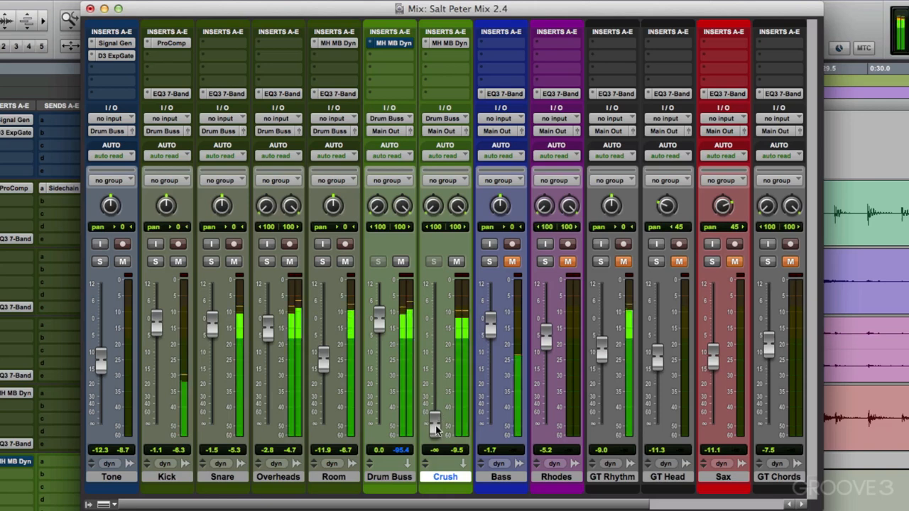
{"action": "left_click_drag", "start_coordinate": [438, 415], "coordinate": [429, 356]}
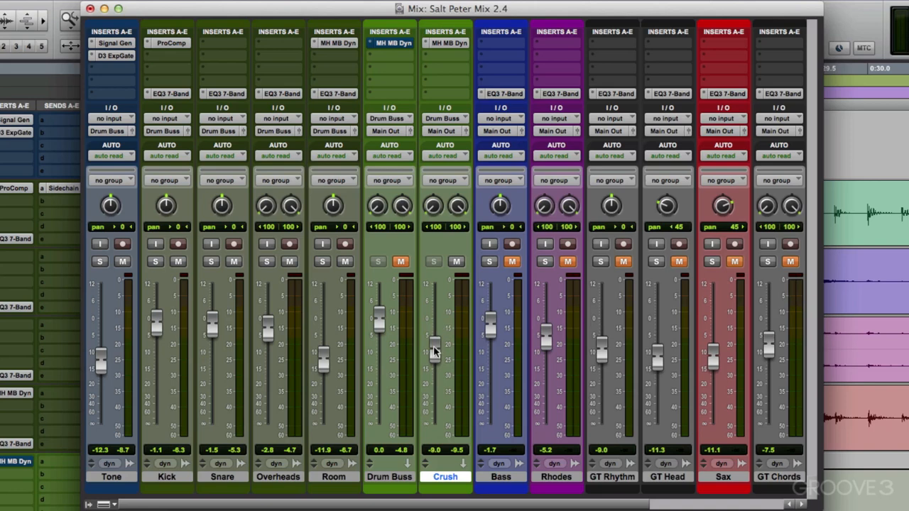
{"action": "mouse_move", "coordinate": [433, 347]}
{"action": "left_mouse_down"}
{"action": "mouse_move", "coordinate": [436, 327]}
{"action": "mouse_move", "coordinate": [434, 419]}
{"action": "mouse_move", "coordinate": [431, 354]}
{"action": "mouse_move", "coordinate": [432, 363]}
{"action": "left_mouse_up"}
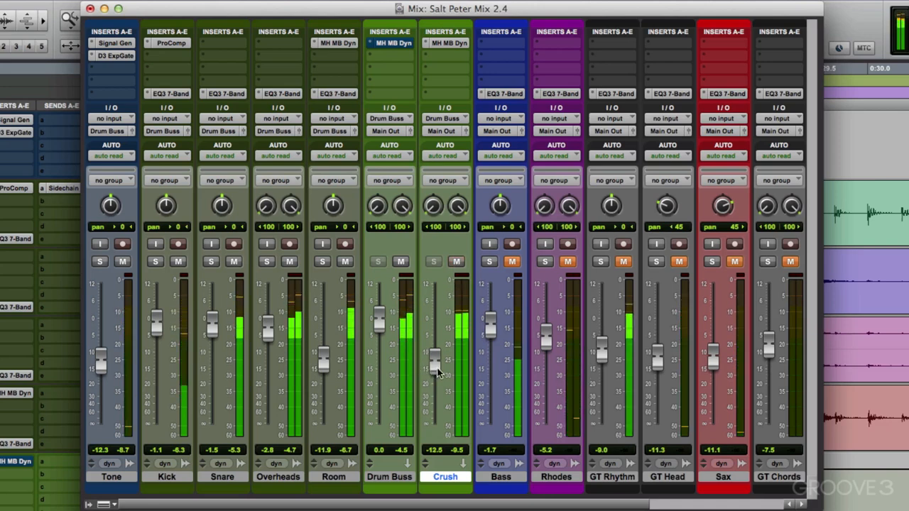
{"action": "mouse_move", "coordinate": [433, 367]}
{"action": "left_mouse_down"}
{"action": "mouse_move", "coordinate": [436, 425]}
{"action": "mouse_move", "coordinate": [436, 366]}
{"action": "left_mouse_up"}
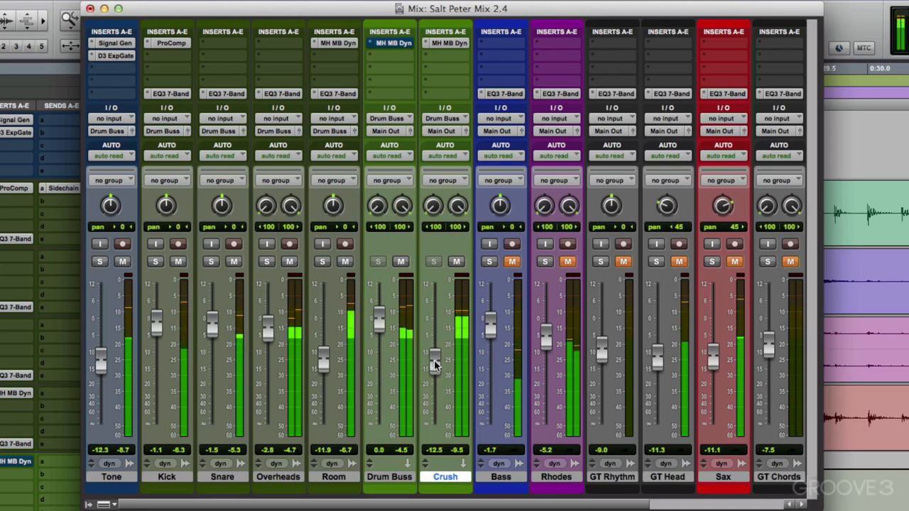
Step: Compare the drum blend with Crush muted, with Drum Buss muted, and with both buses active
{"action": "left_click", "coordinate": [457, 262]}
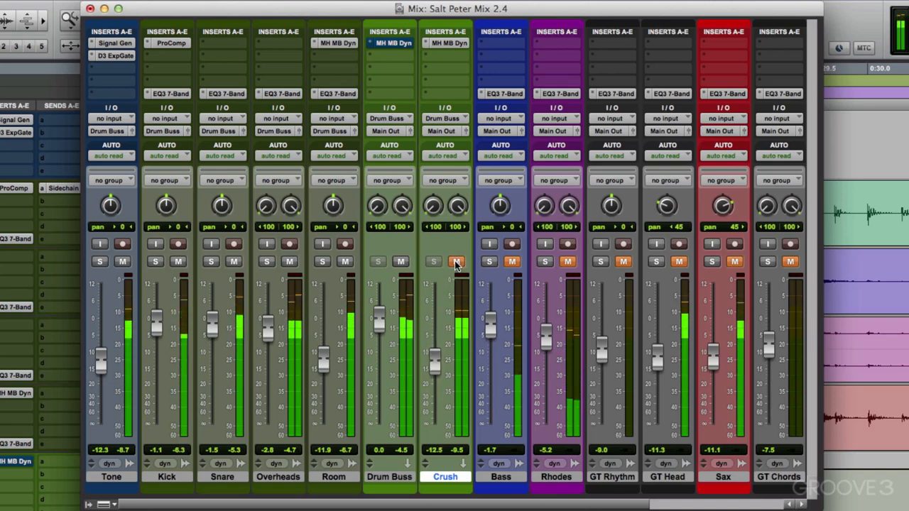
{"action": "left_click", "coordinate": [457, 262]}
{"action": "left_click", "coordinate": [402, 262]}
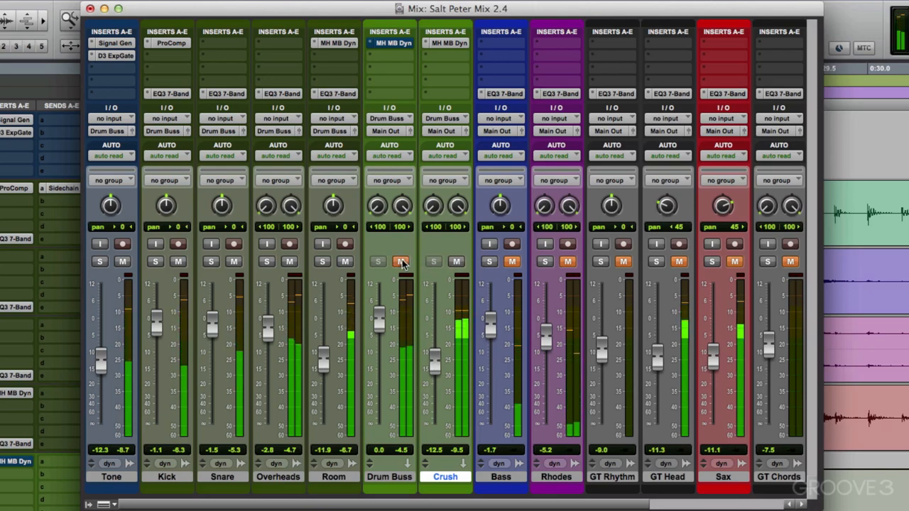
{"action": "left_click", "coordinate": [401, 262]}
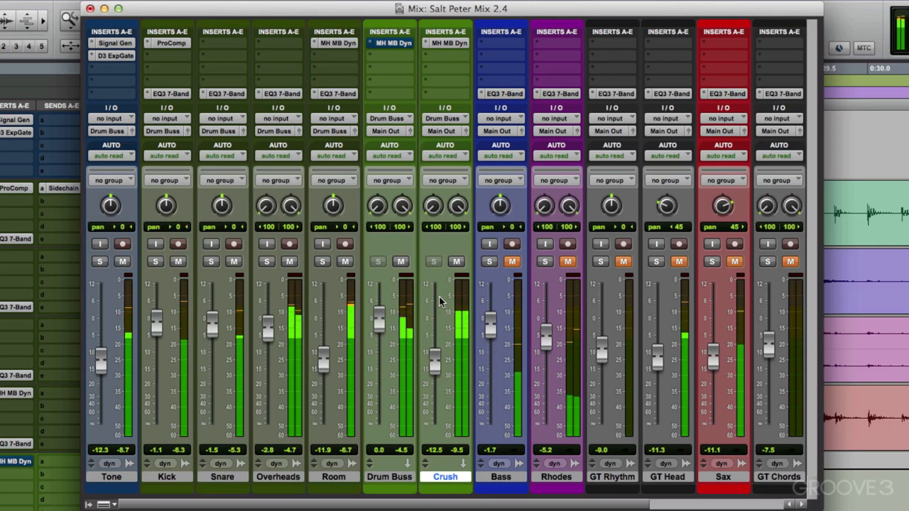
{"action": "key", "text": "space"}
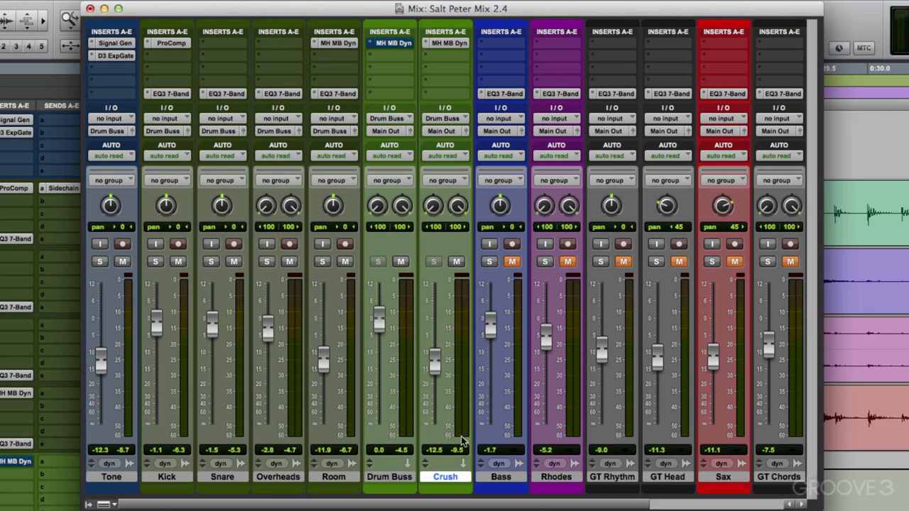
Step: Play the full drum blend again and compare it with Crush muted and unmuted
{"action": "key", "text": "space"}
{"action": "mouse_move", "coordinate": [435, 371]}
{"action": "left_mouse_down"}
{"action": "mouse_move", "coordinate": [436, 381]}
{"action": "mouse_move", "coordinate": [435, 366]}
{"action": "left_mouse_up"}
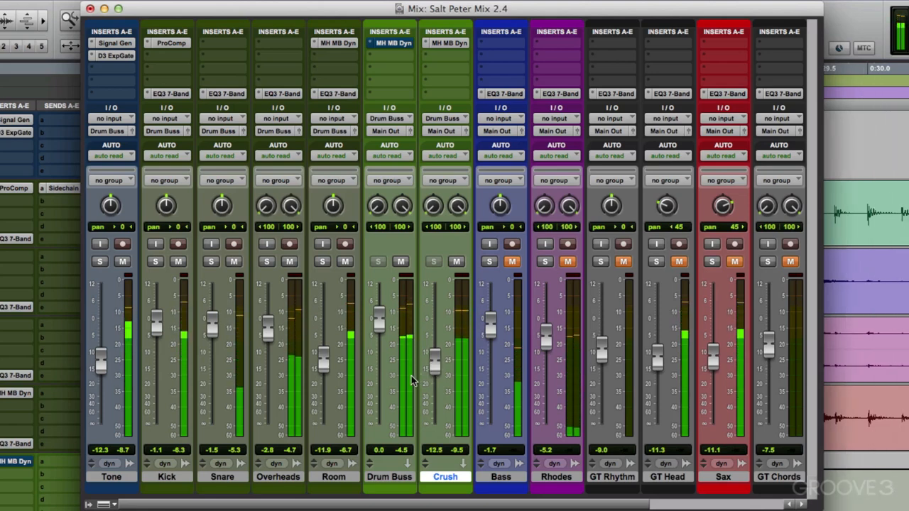
{"action": "key", "text": "space"}
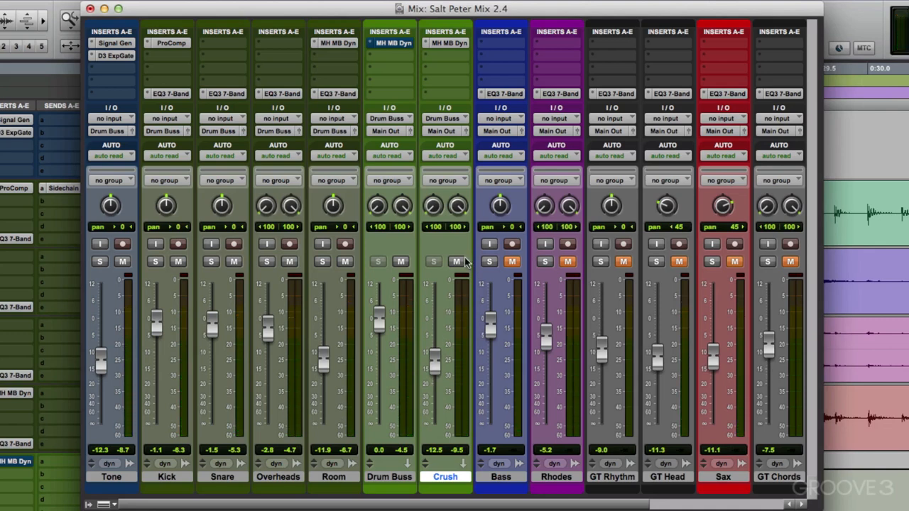
{"action": "key", "text": "space"}
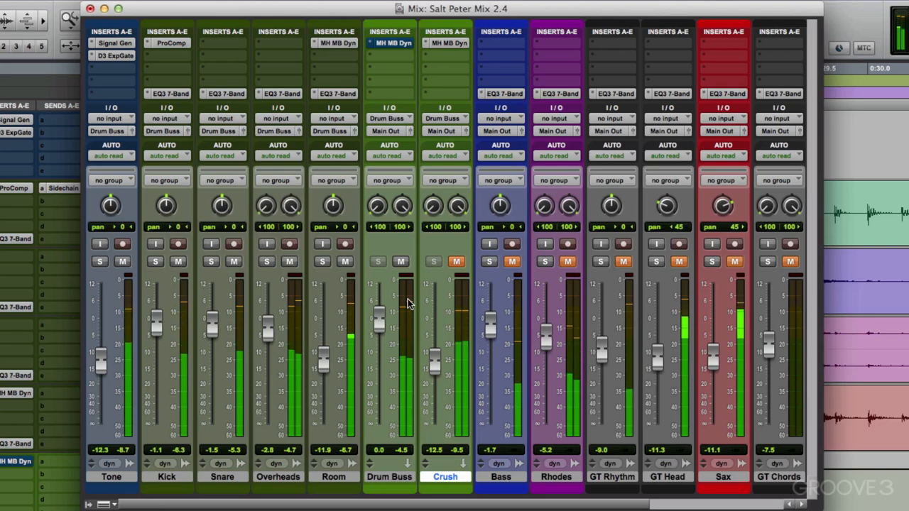
{"action": "key", "text": "space"}
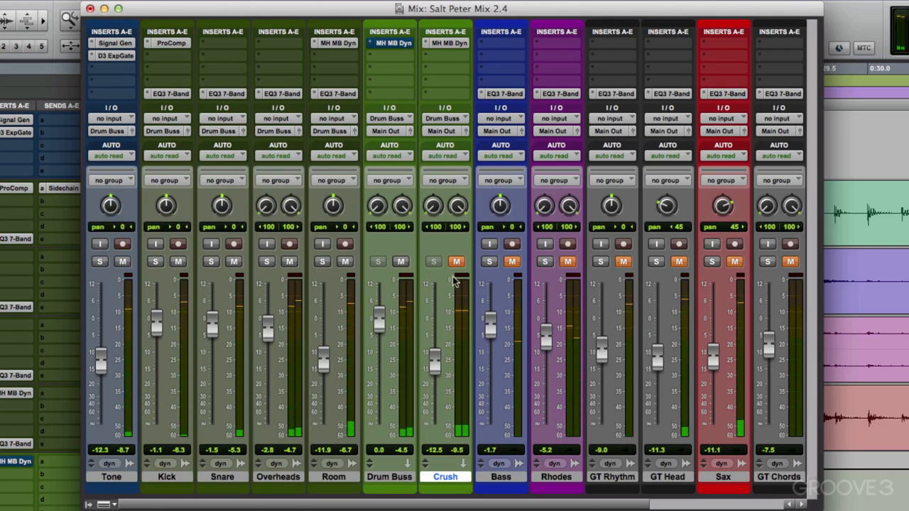
{"action": "left_click", "coordinate": [457, 262]}
{"action": "key", "text": "space"}
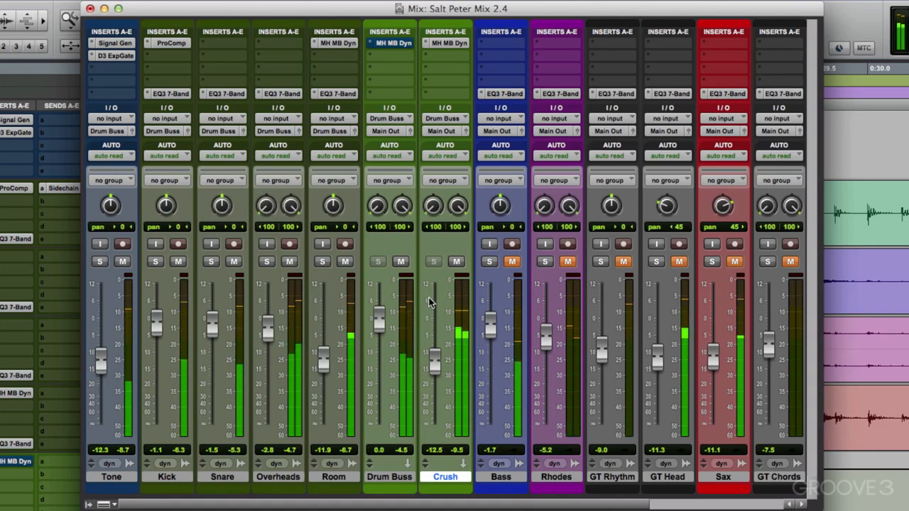
{"action": "key", "text": "space"}
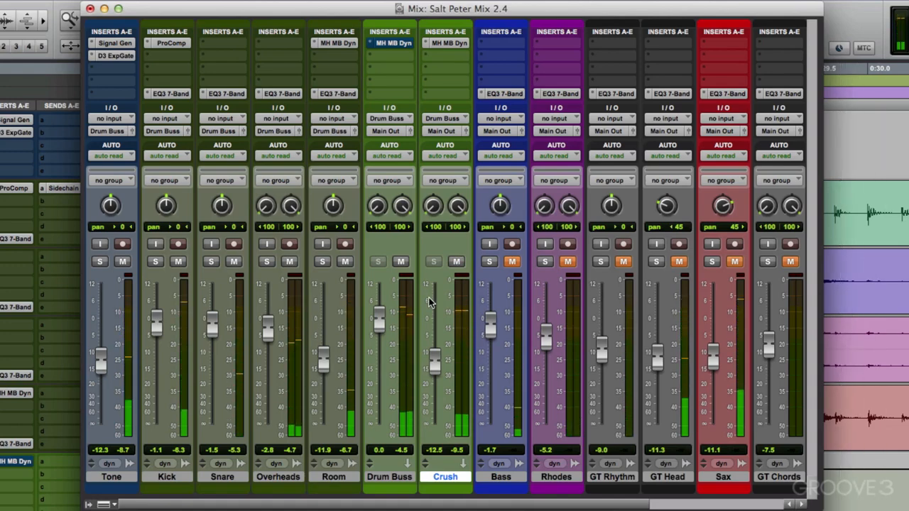